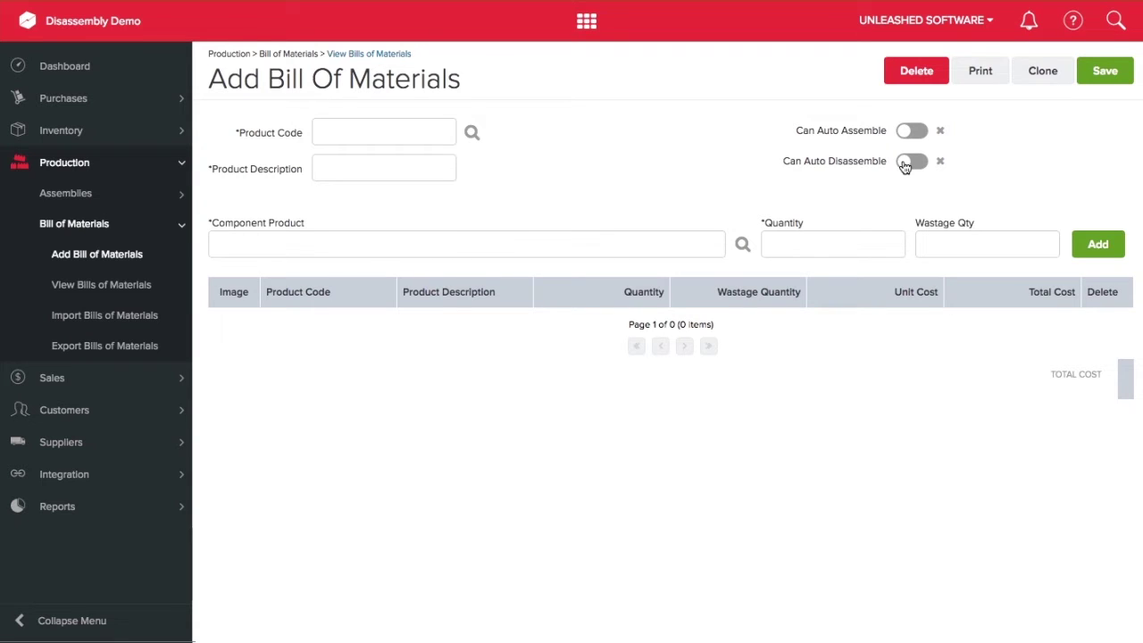
# Enable both Can Auto Disassemble and Can Auto Assemble on the new bill of materials
pyautogui.click(904, 165)
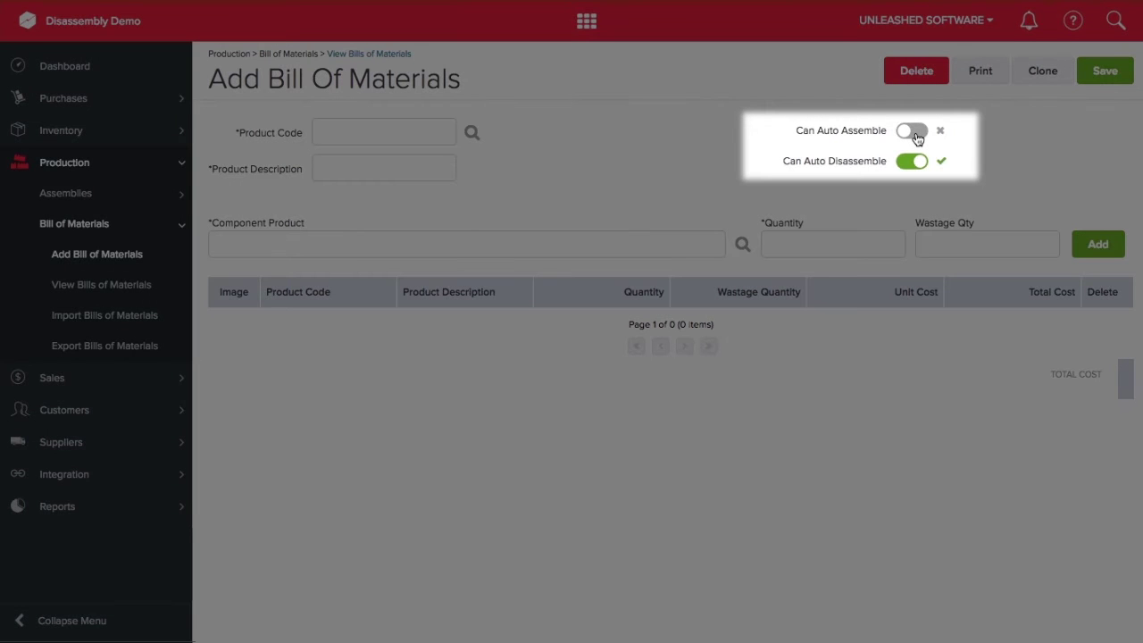
pyautogui.click(913, 132)
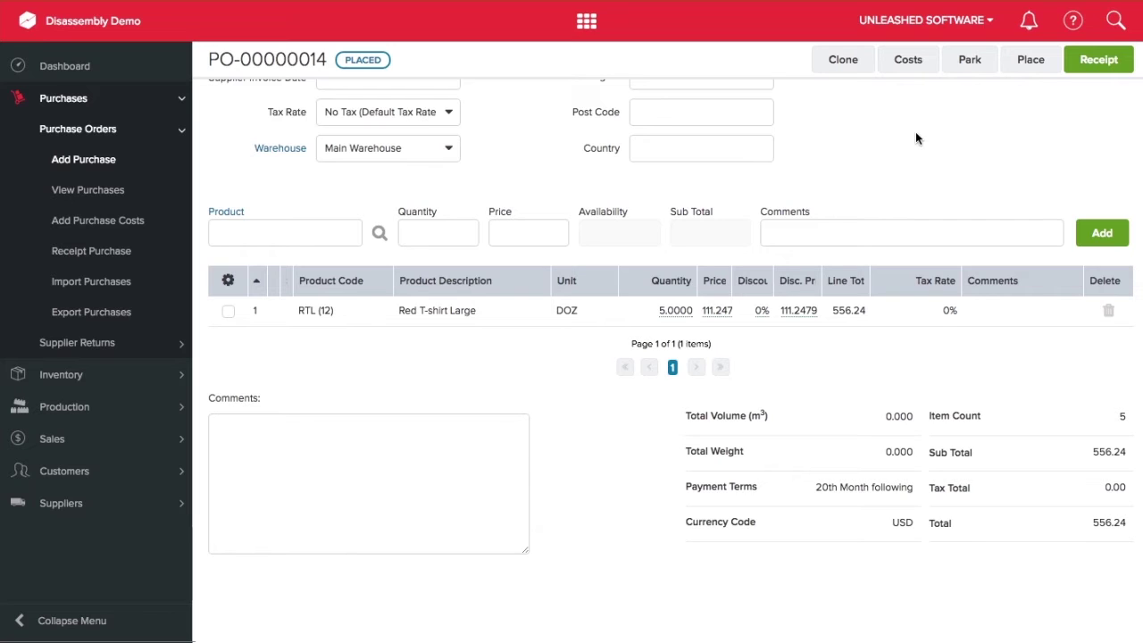
# Receipt PO-00000014 to completion and open its auto-generated disassembly DSM-00000008
pyautogui.click(1078, 69)
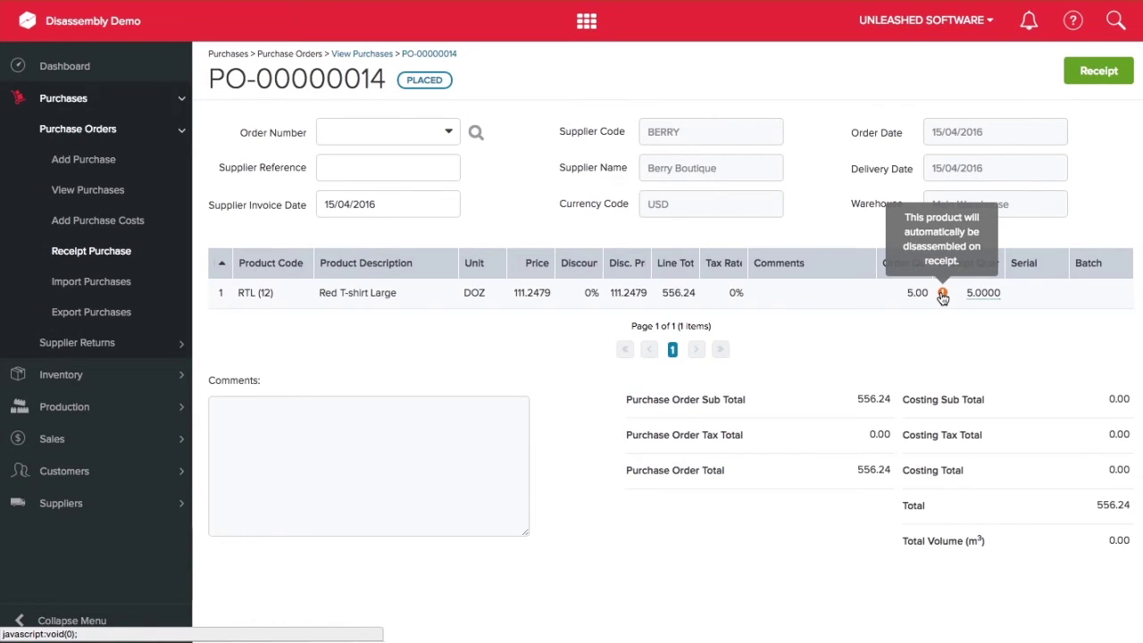
pyautogui.click(1107, 79)
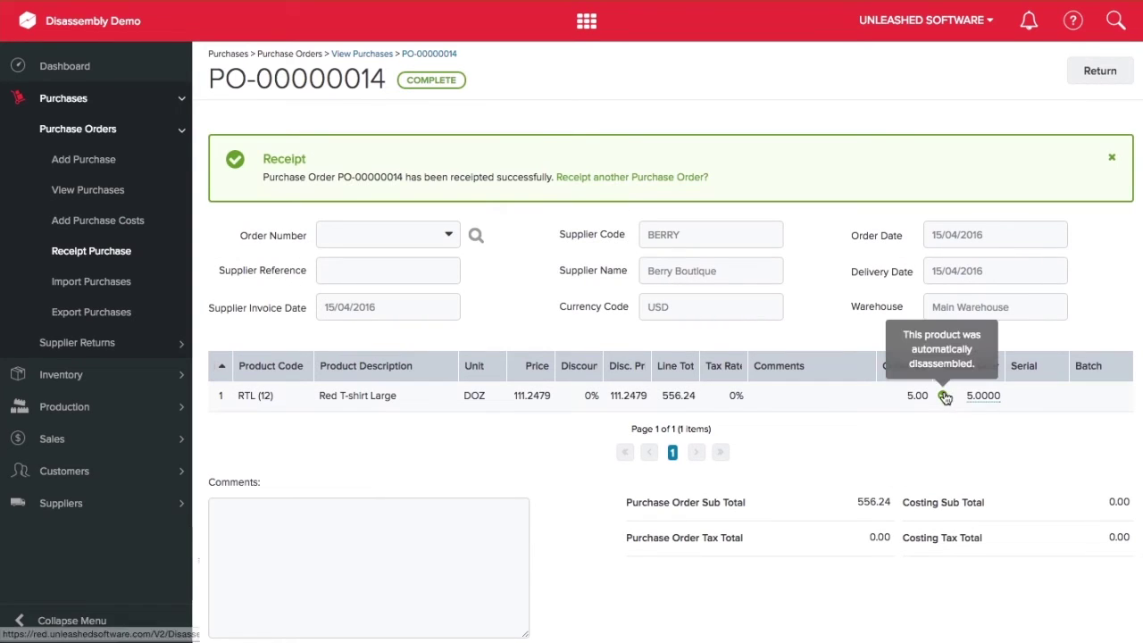
pyautogui.click(944, 396)
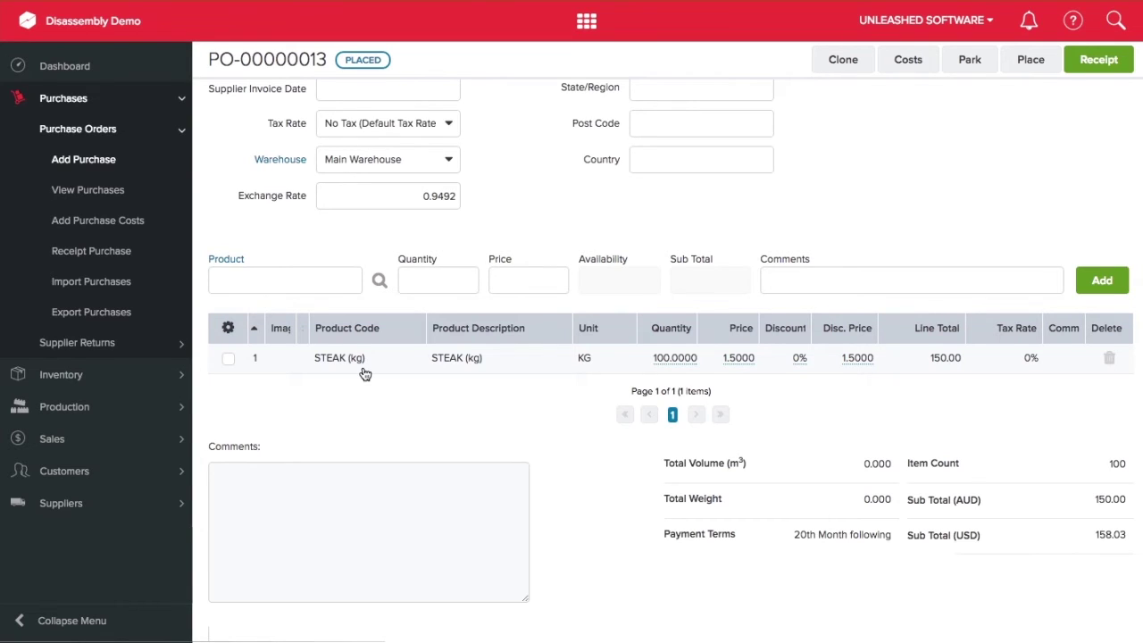
# Receipt PO-00000013 to completion and open the steak line's disassembly DSM-00000009
pyautogui.click(1076, 73)
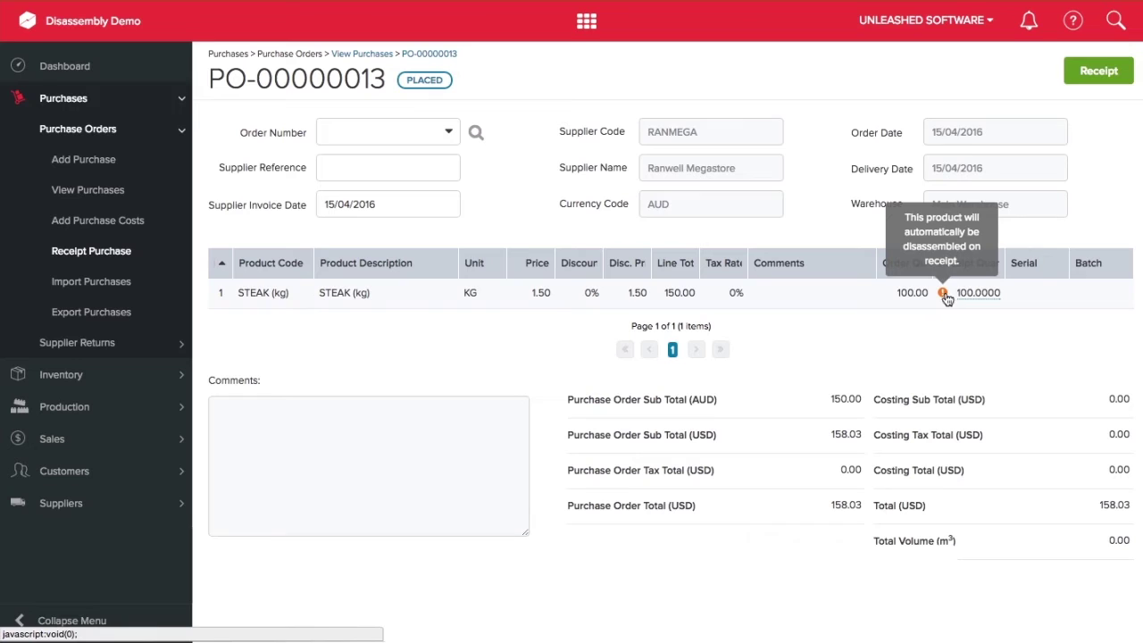
pyautogui.click(1085, 78)
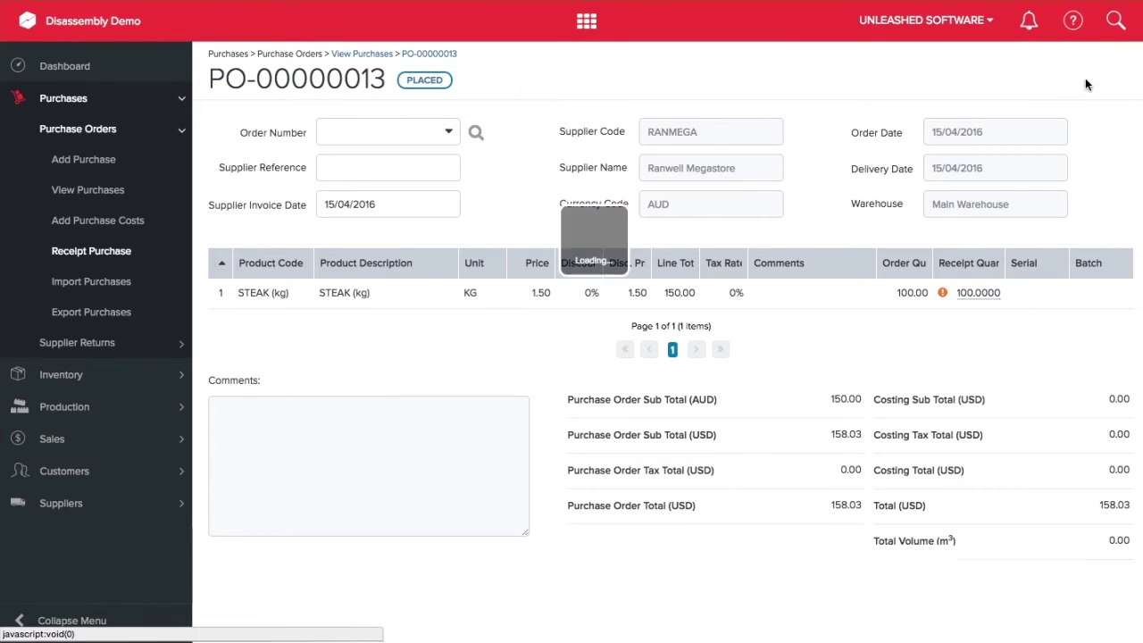
pyautogui.moveTo(943, 395)
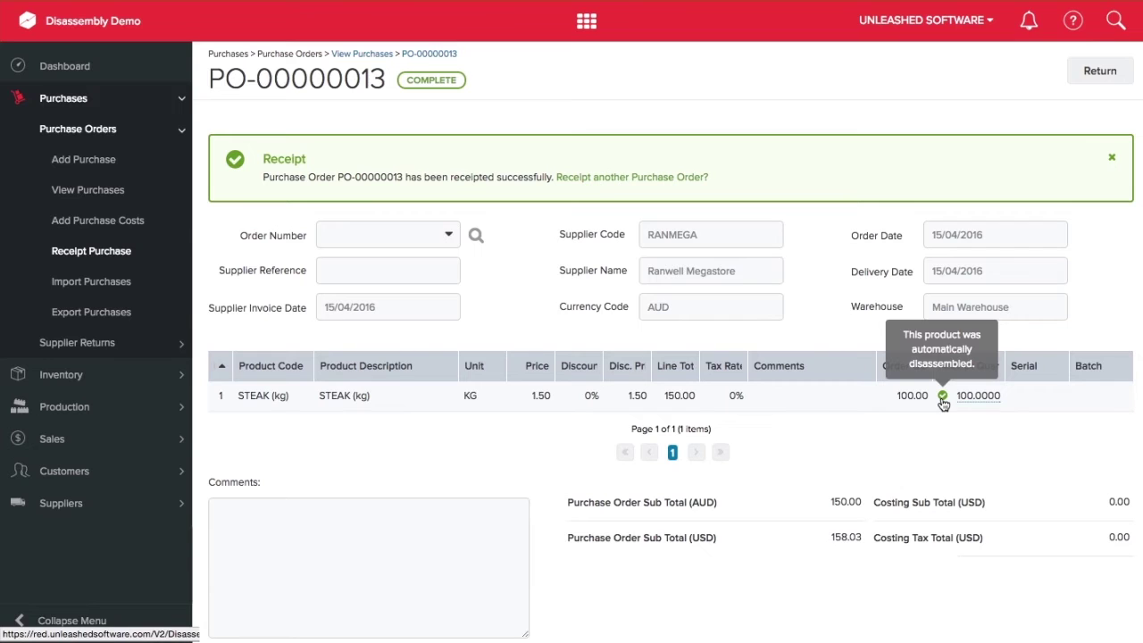
pyautogui.click(943, 396)
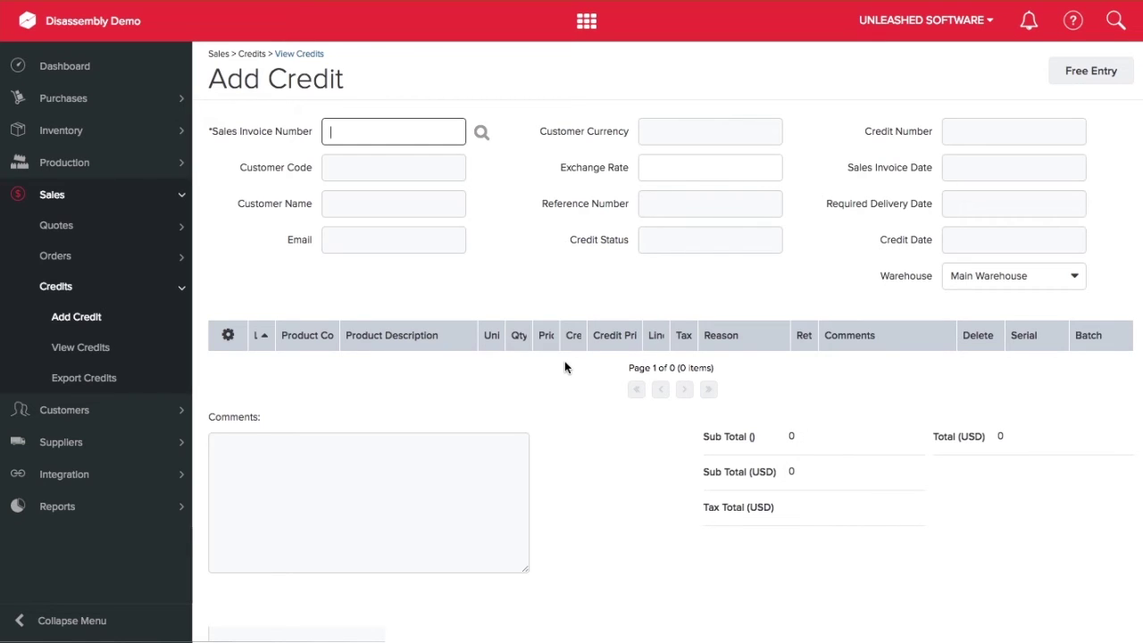
# Load invoice SI-00000125 into the new credit
pyautogui.write('12')
pyautogui.write('5')
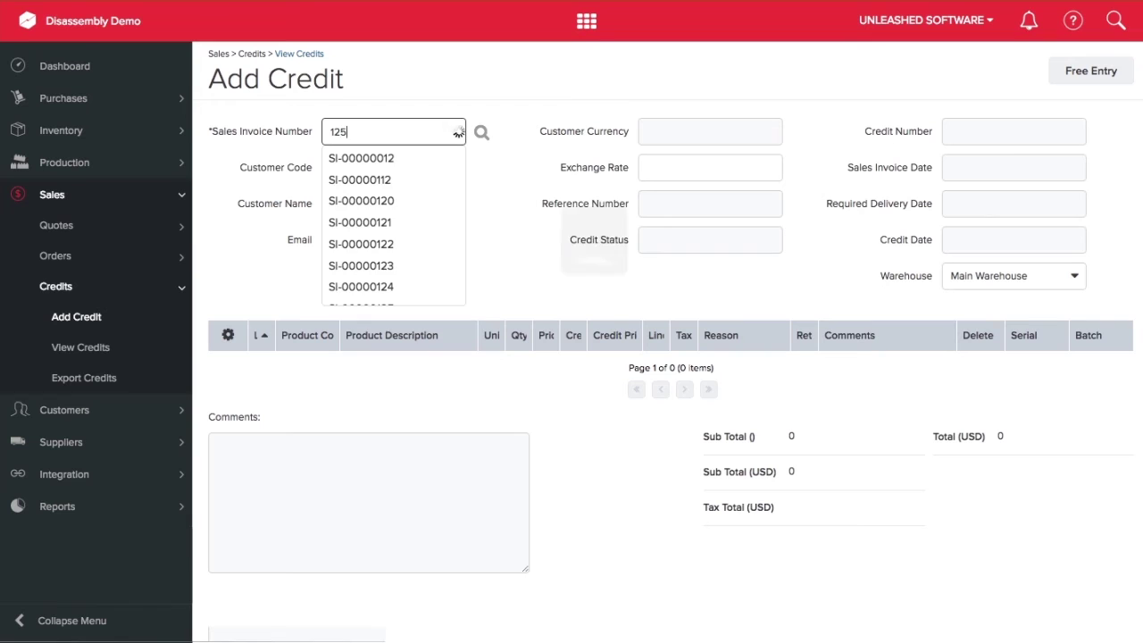
pyautogui.press('Down')
pyautogui.press('Tab')
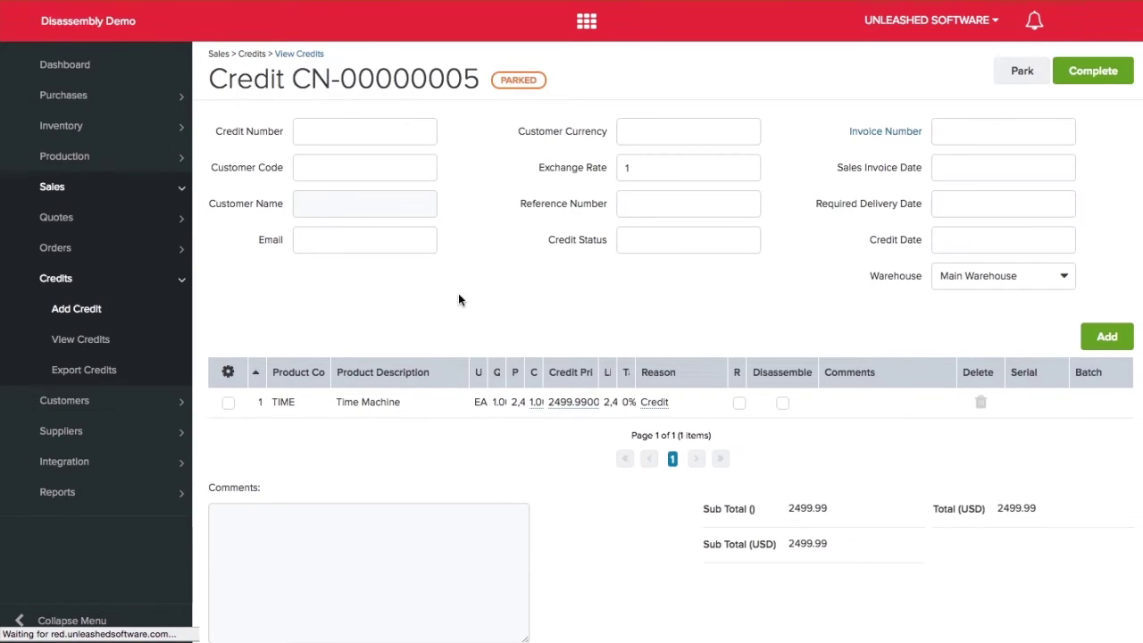
# Mark the Time Machine line as returned and disassembled, and complete credit CN-00000005
pyautogui.click(229, 403)
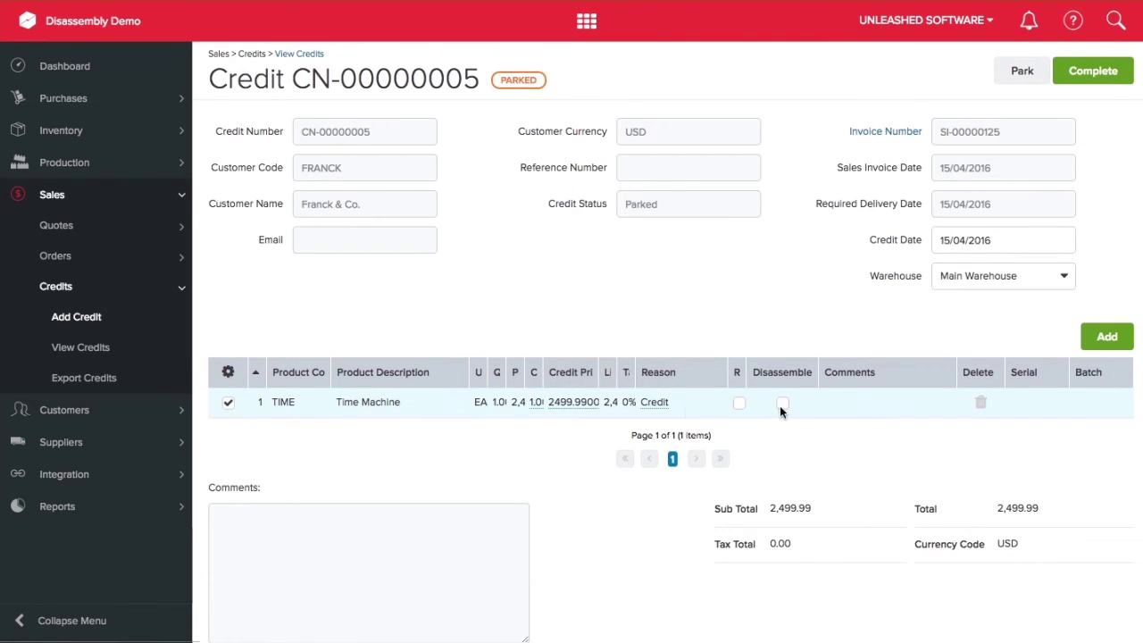
pyautogui.moveTo(746, 373); pyautogui.dragTo(864, 372)
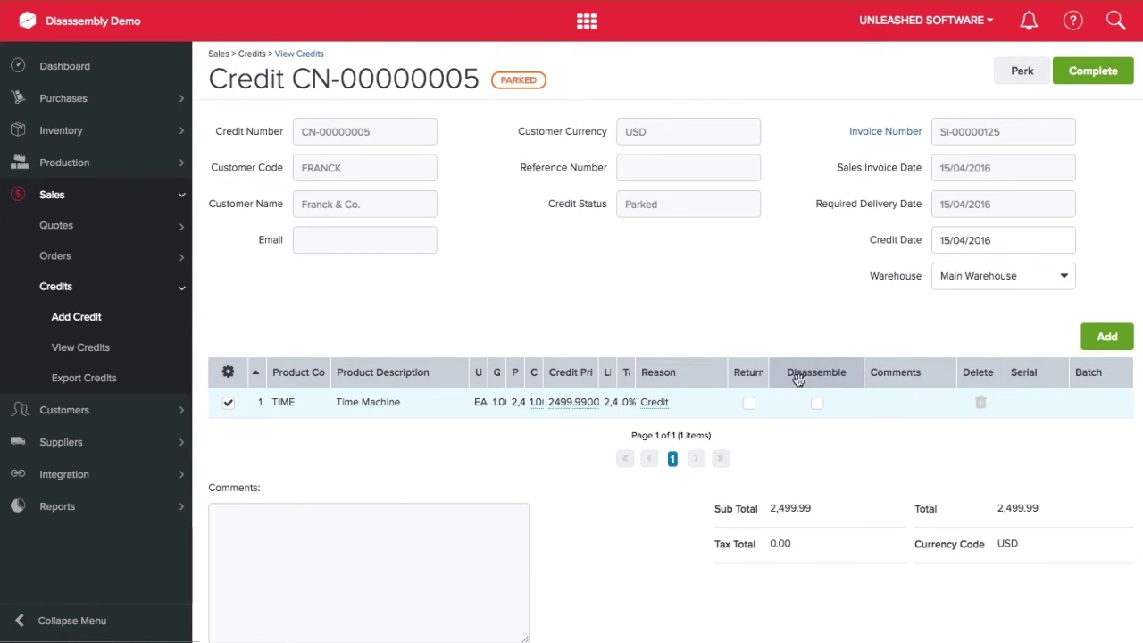
pyautogui.moveTo(768, 375); pyautogui.dragTo(783, 374)
pyautogui.click(755, 403)
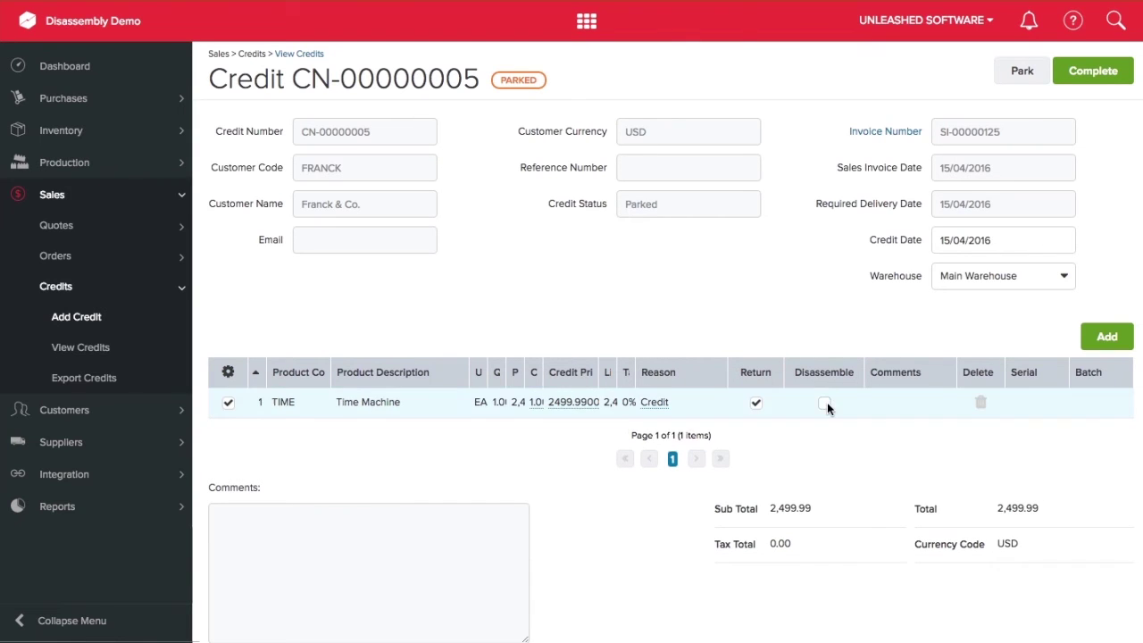
pyautogui.click(824, 403)
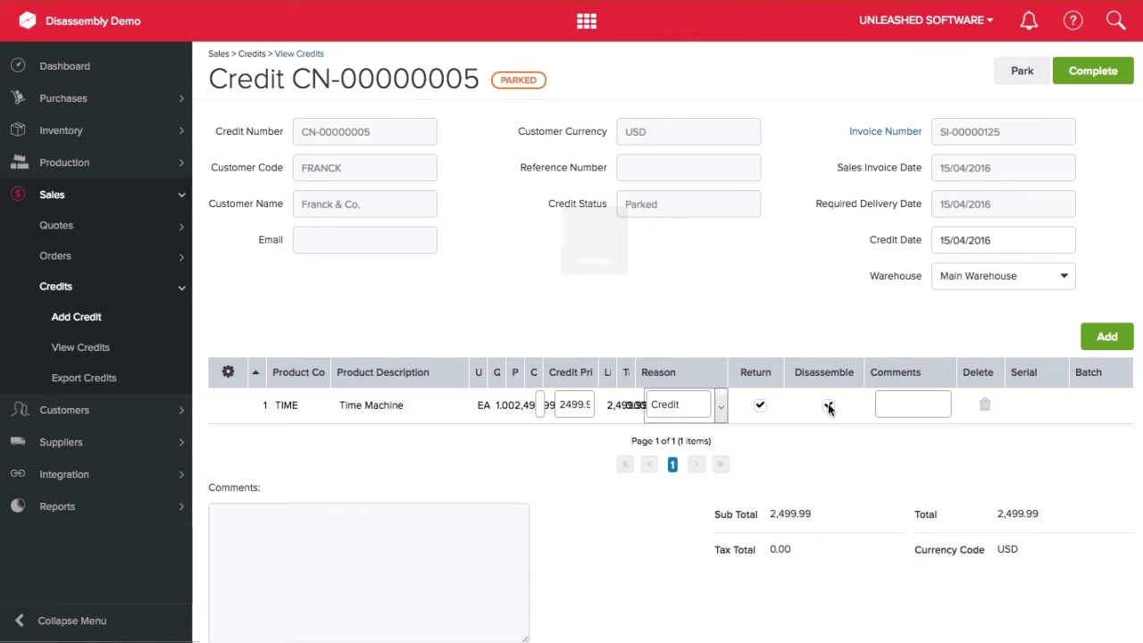
pyautogui.click(1100, 79)
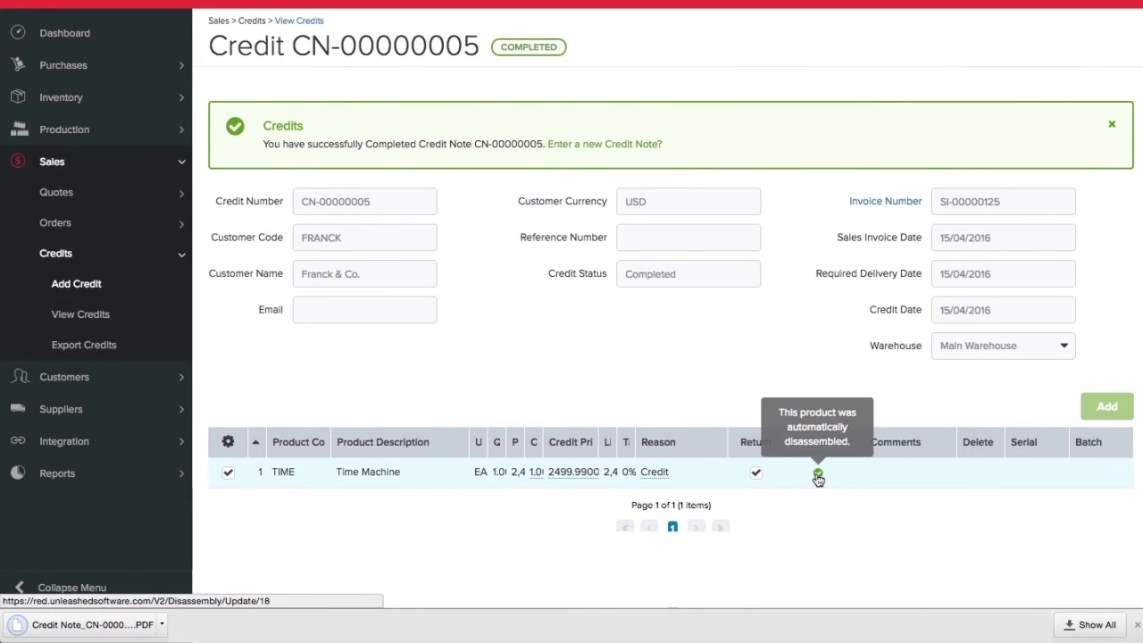
# Open disassembly DSM-00000010 from the credit line and scroll through its details
pyautogui.click(818, 475)
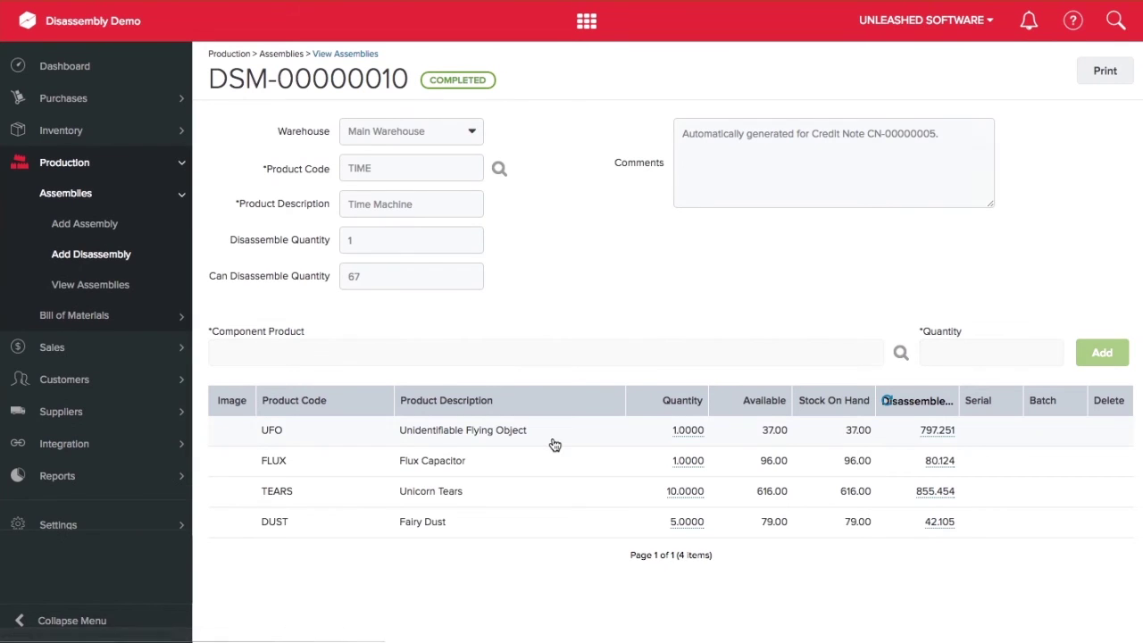
pyautogui.scroll(-1, 555, 445)
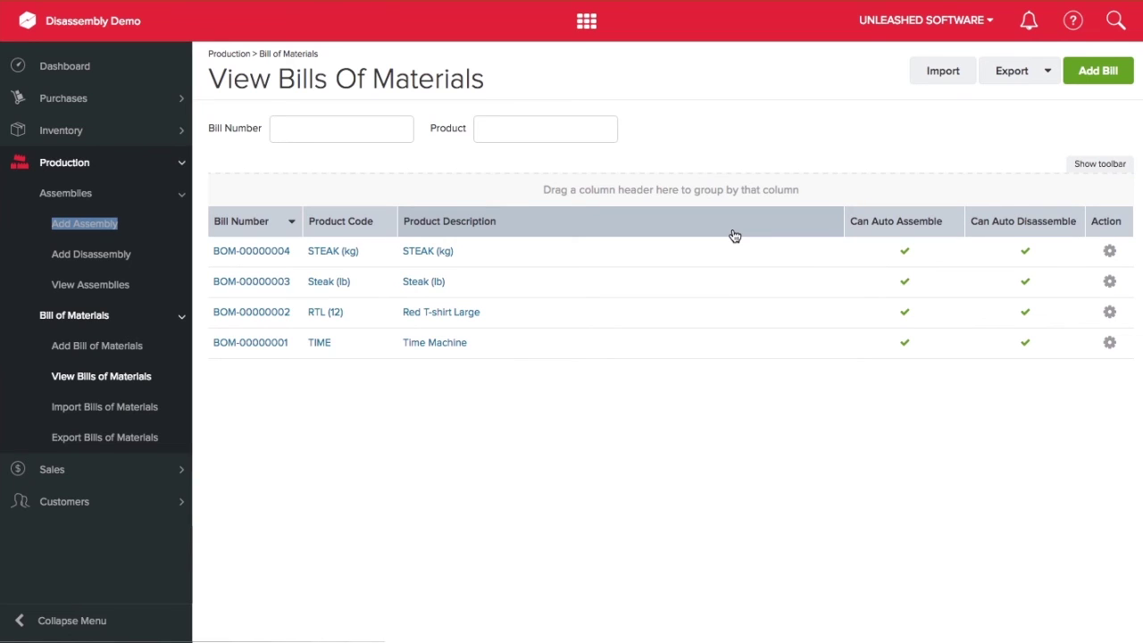
# Export the bills of materials list with the Export to CSV option
pyautogui.click(1047, 76)
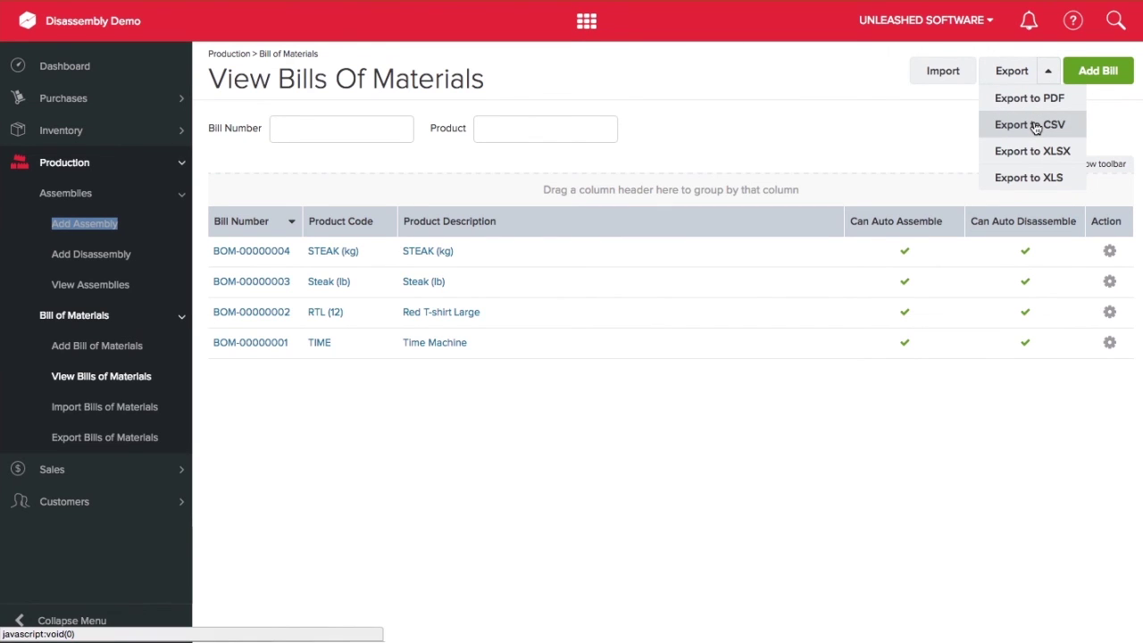
pyautogui.click(1031, 125)
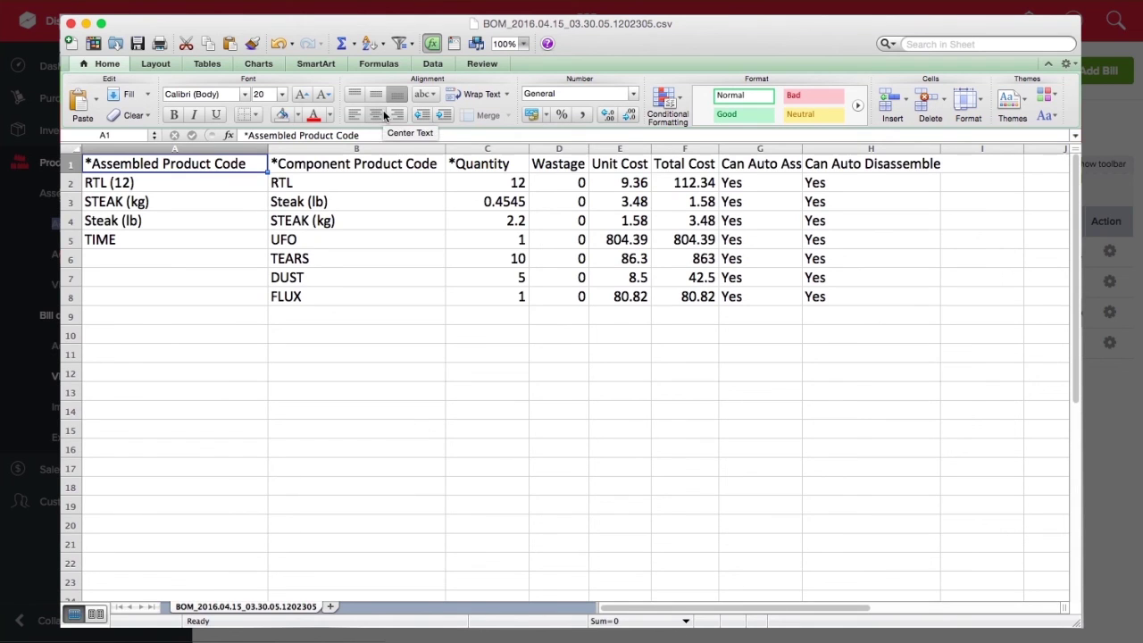
# Restore the yellow fill on the Can Auto Assemble and Can Auto Disassemble columns (G1:H8)
pyautogui.click(284, 51)
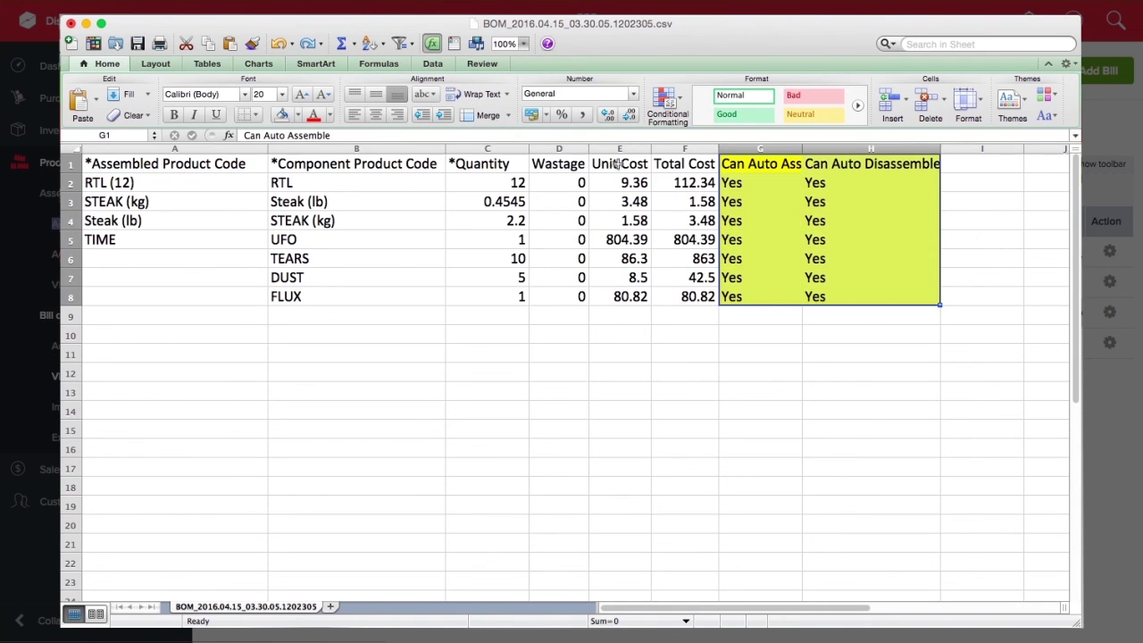